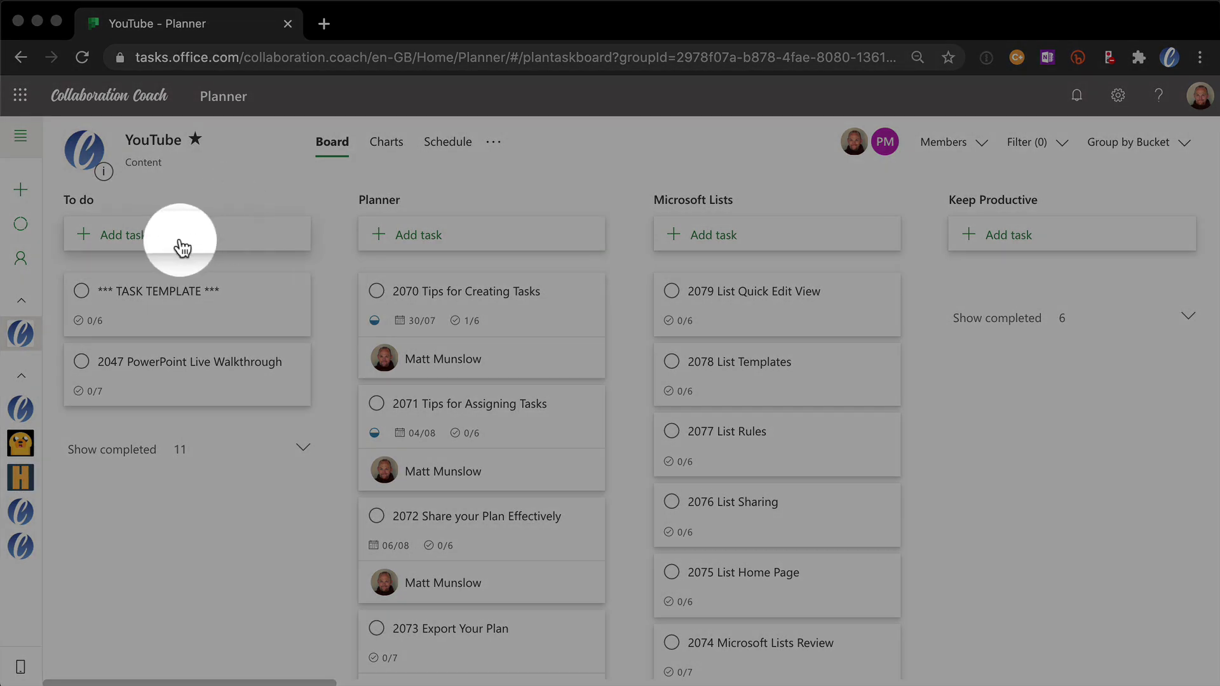
# Step: Add a task named 'Task' to the top of To do, then open and close its details
pyautogui.click(182, 248)
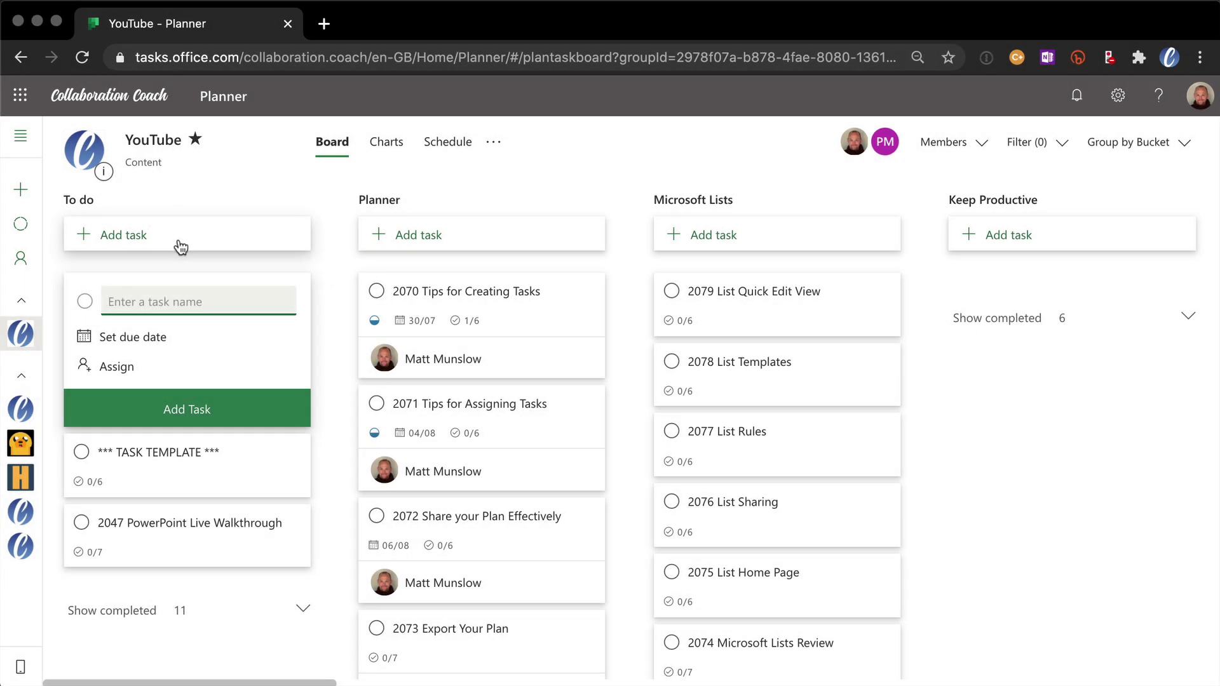
pyautogui.write('Task')
pyautogui.press('Return')
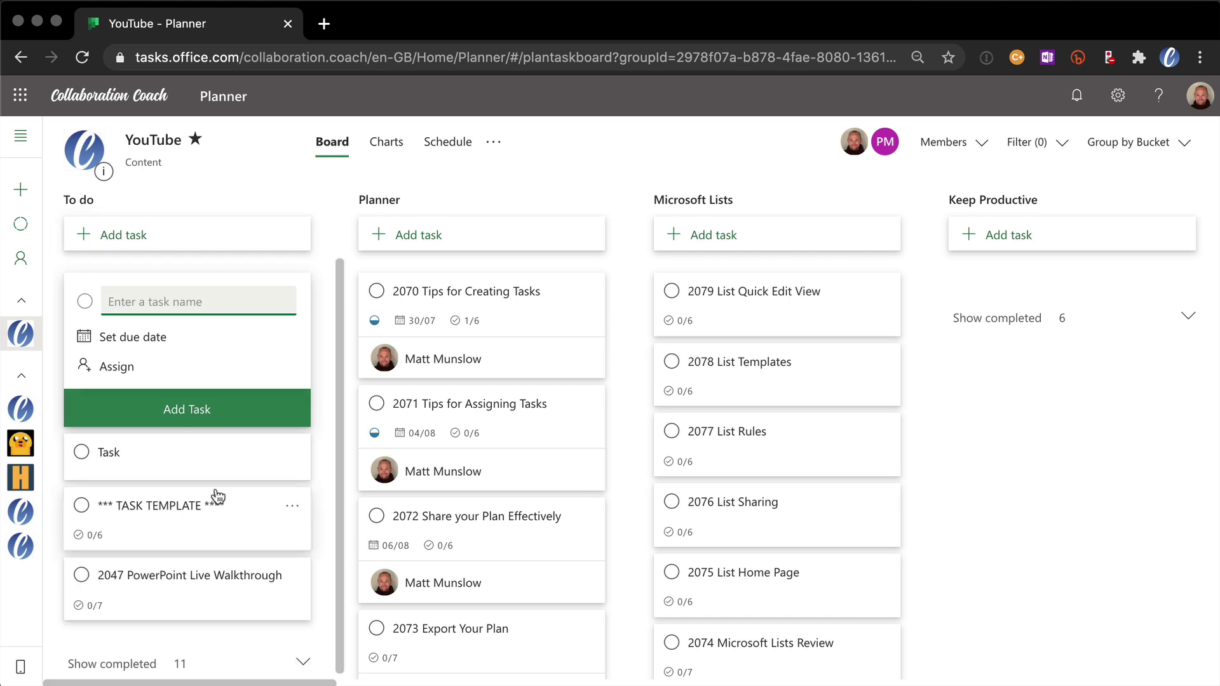
pyautogui.click(228, 453)
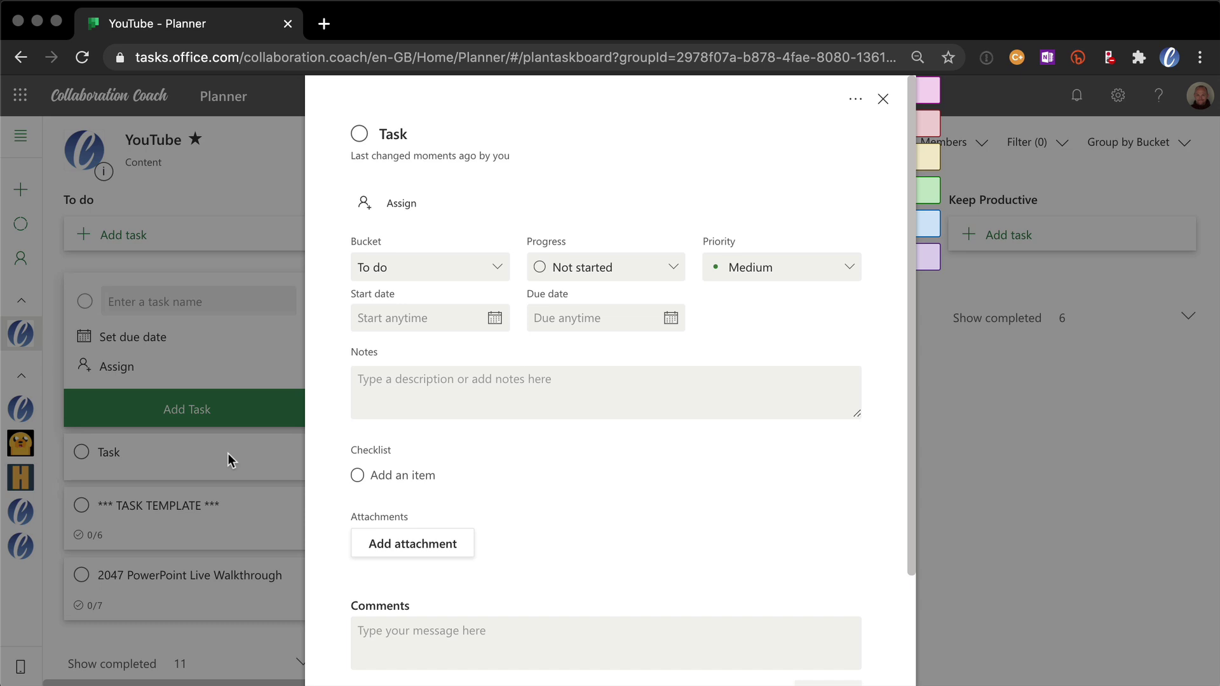
pyautogui.press('Escape')
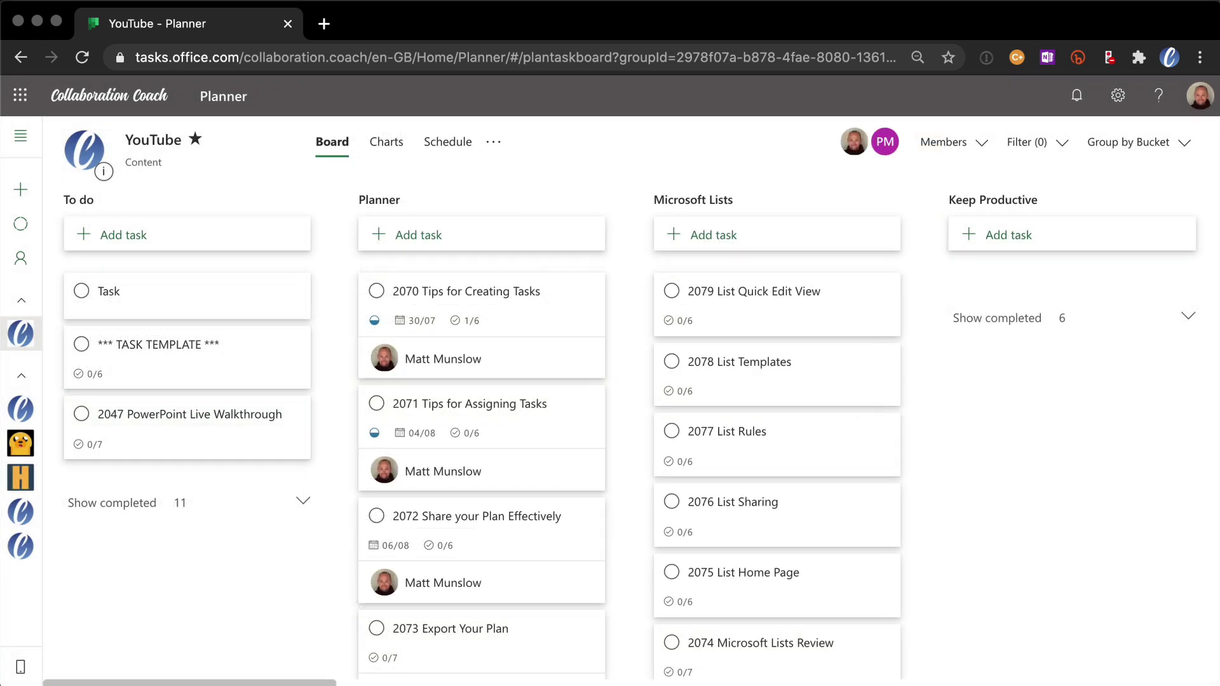
pyautogui.hscroll(2, 291, 488)
pyautogui.hscroll(6, 290, 488)
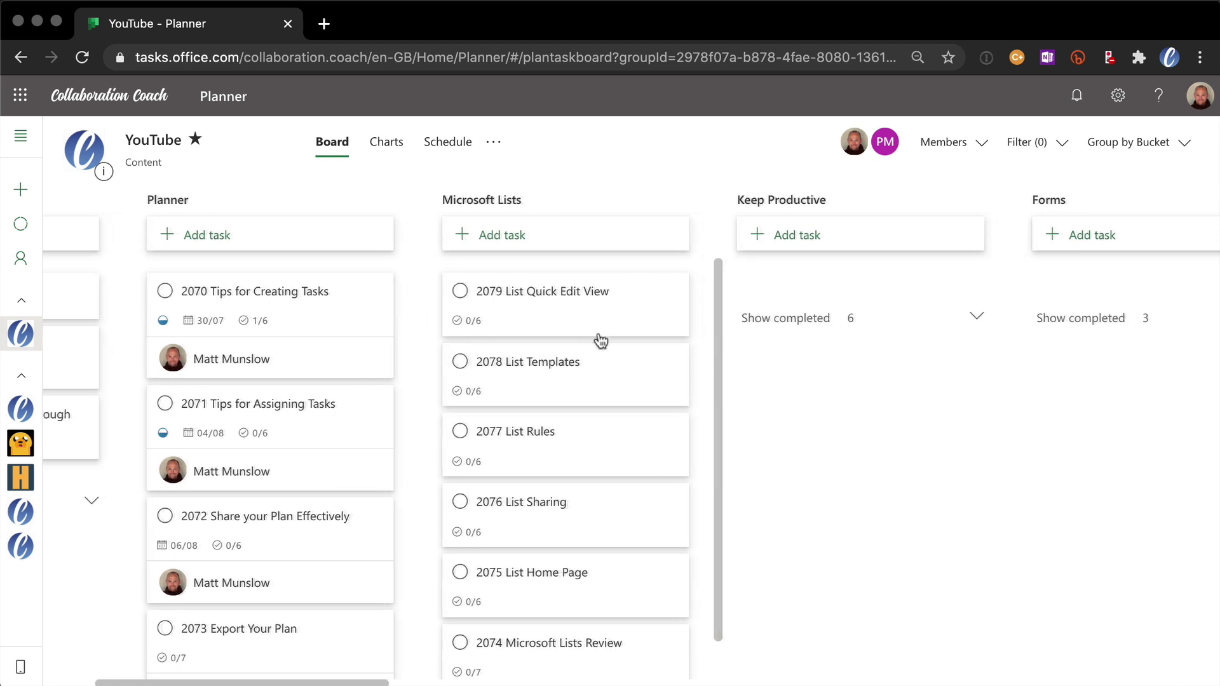
pyautogui.click(610, 286)
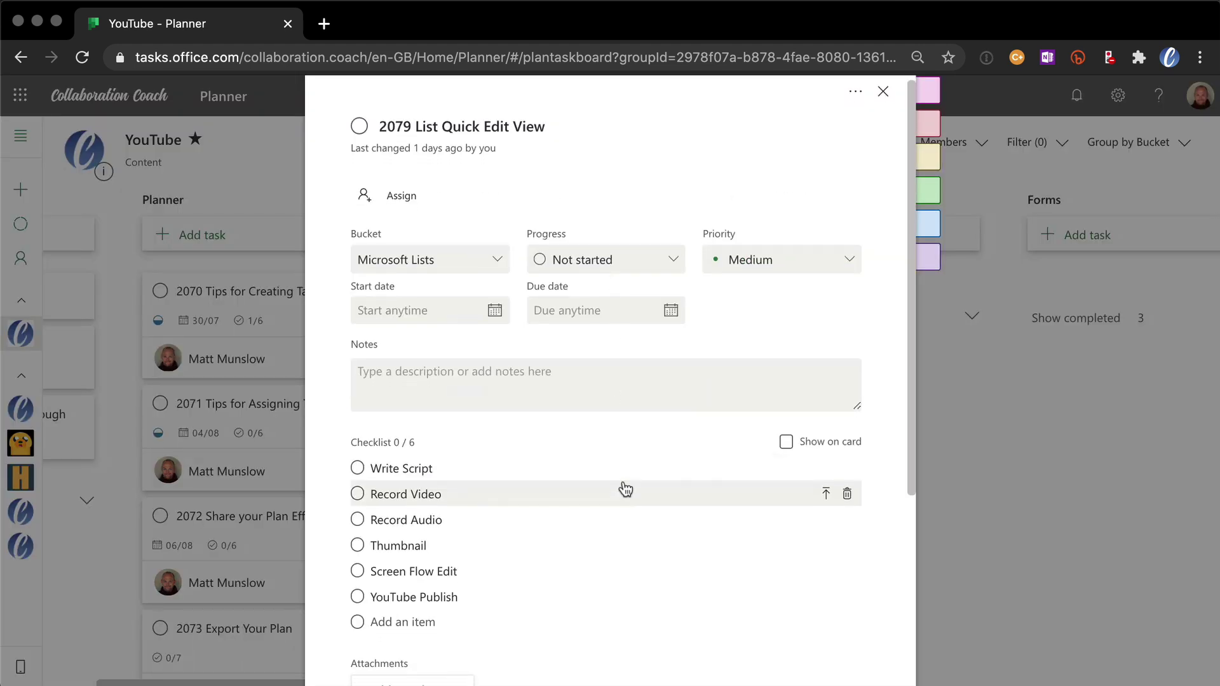
pyautogui.scroll(-1, 625, 489)
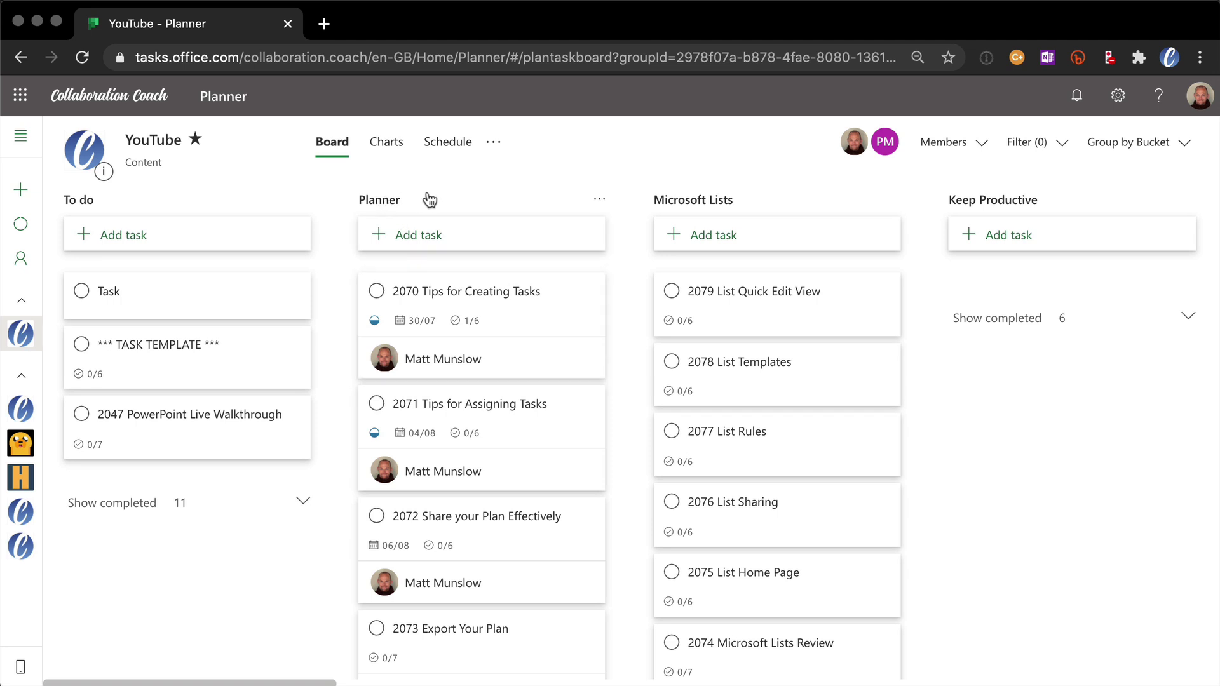
pyautogui.click(535, 293)
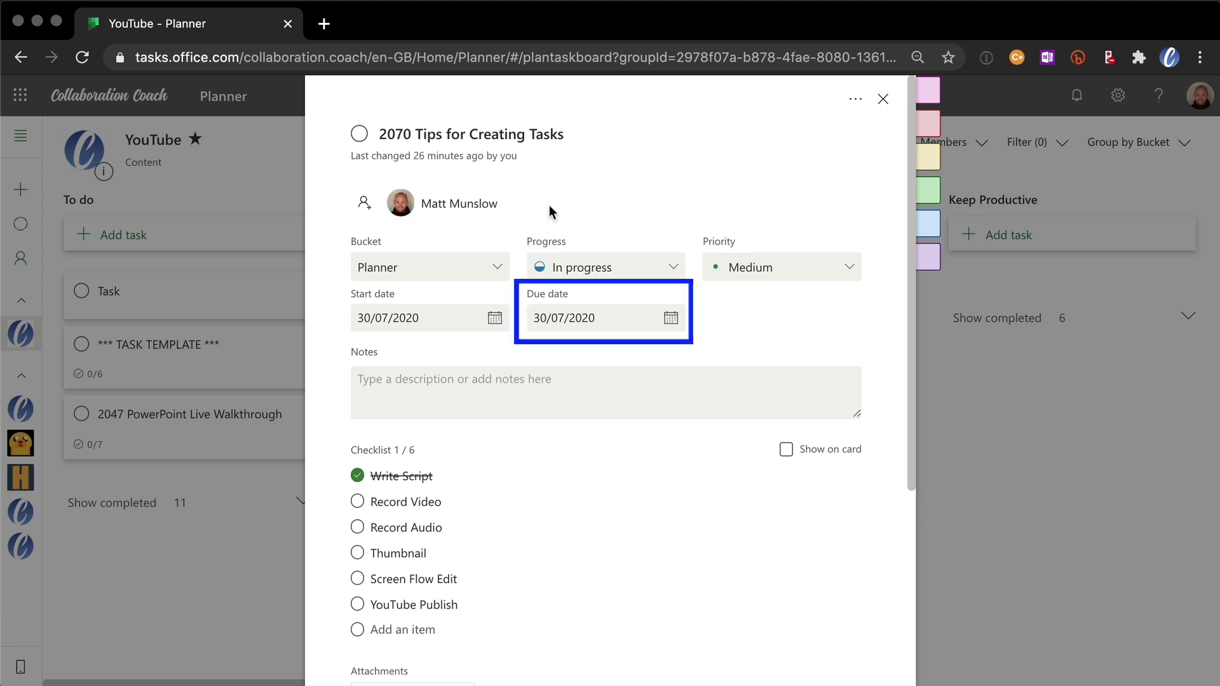
pyautogui.scroll(-3, 668, 449)
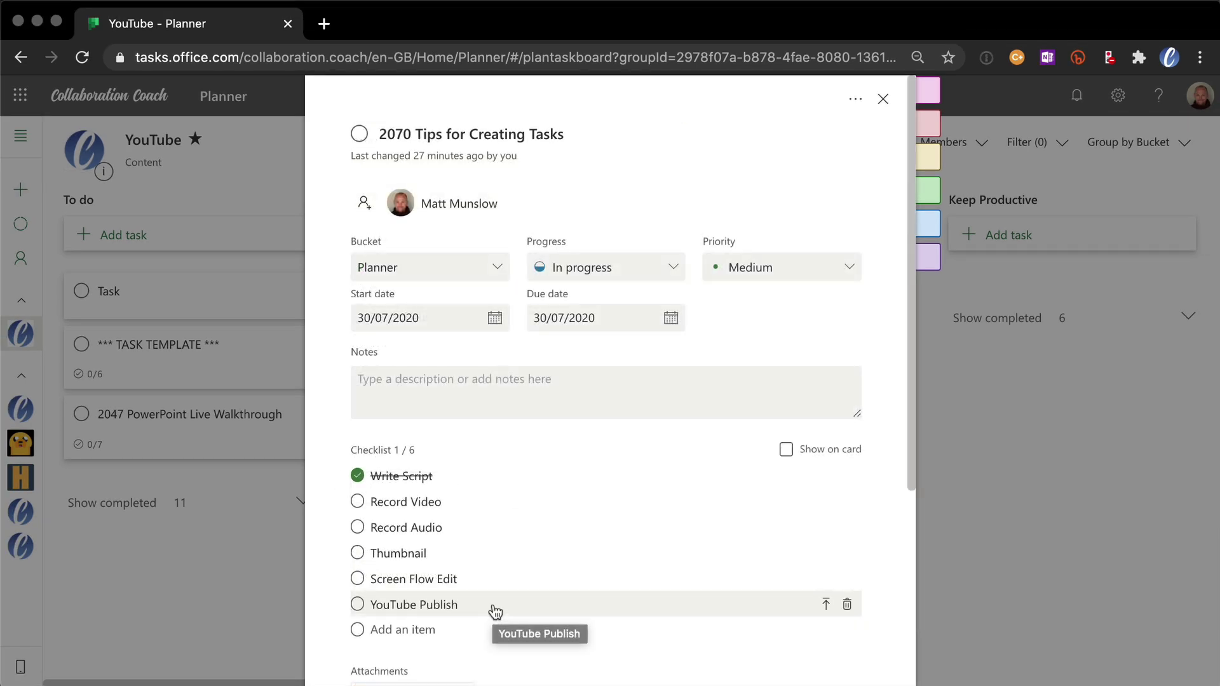
pyautogui.click(883, 100)
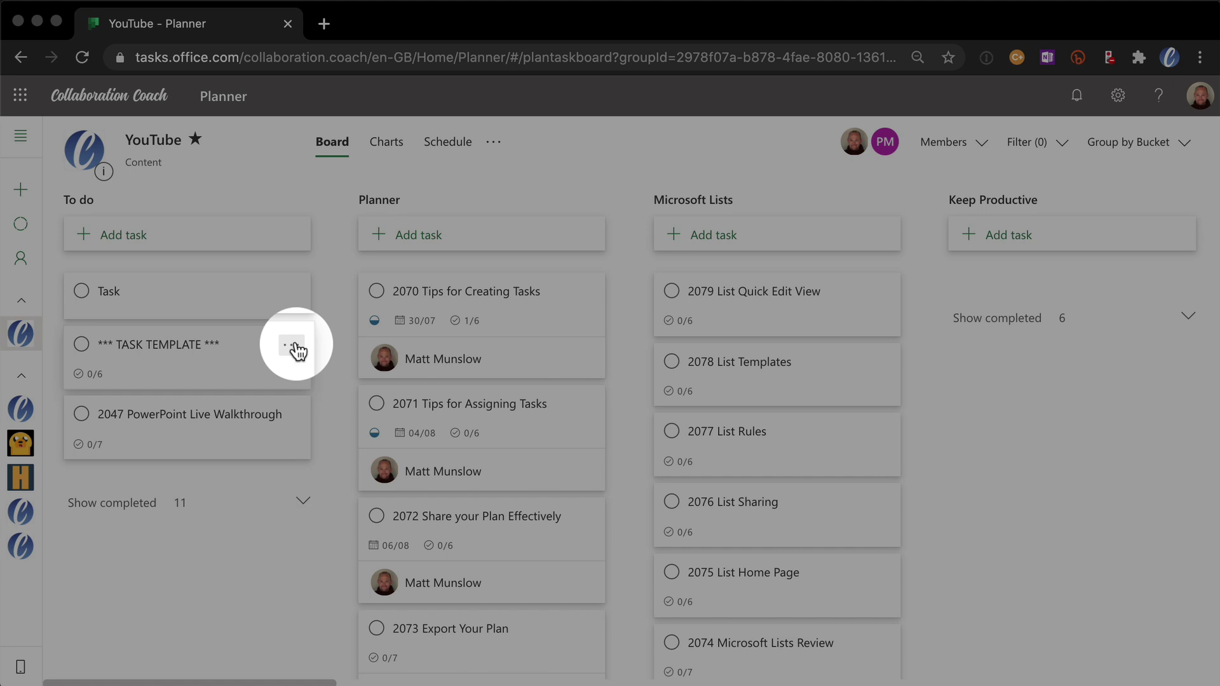
# Step: Review the *** TASK TEMPLATE *** task's details, then bring up its actions menu again
pyautogui.click(292, 345)
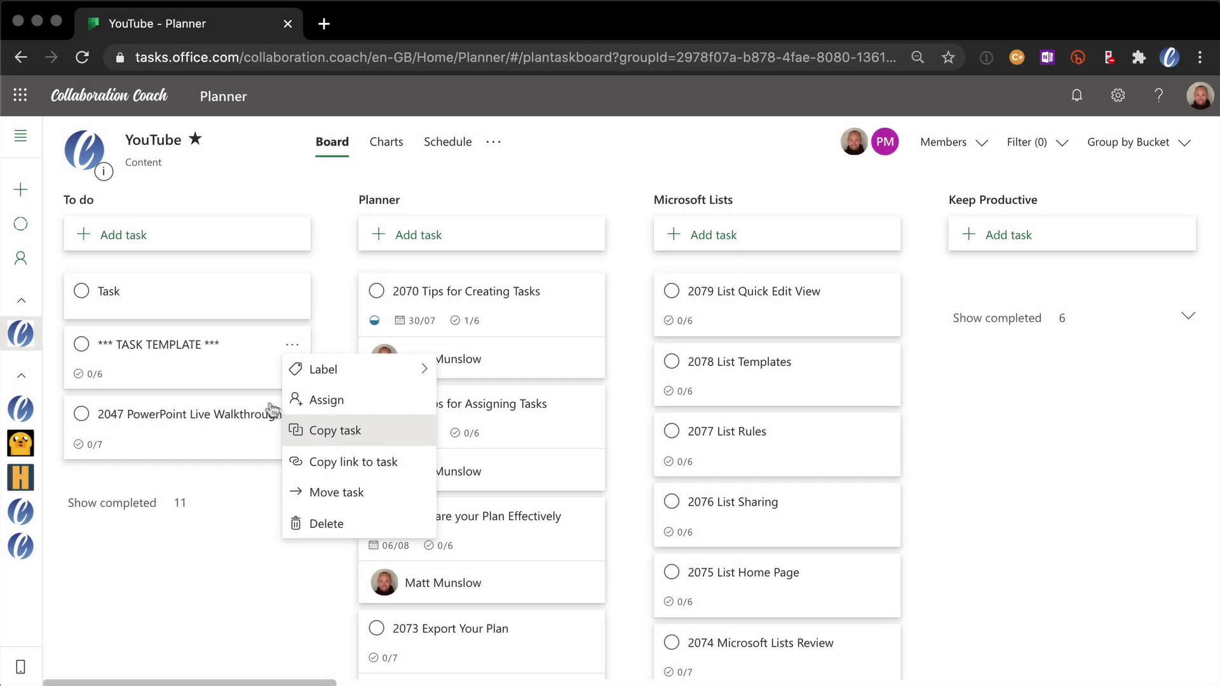
pyautogui.click(235, 343)
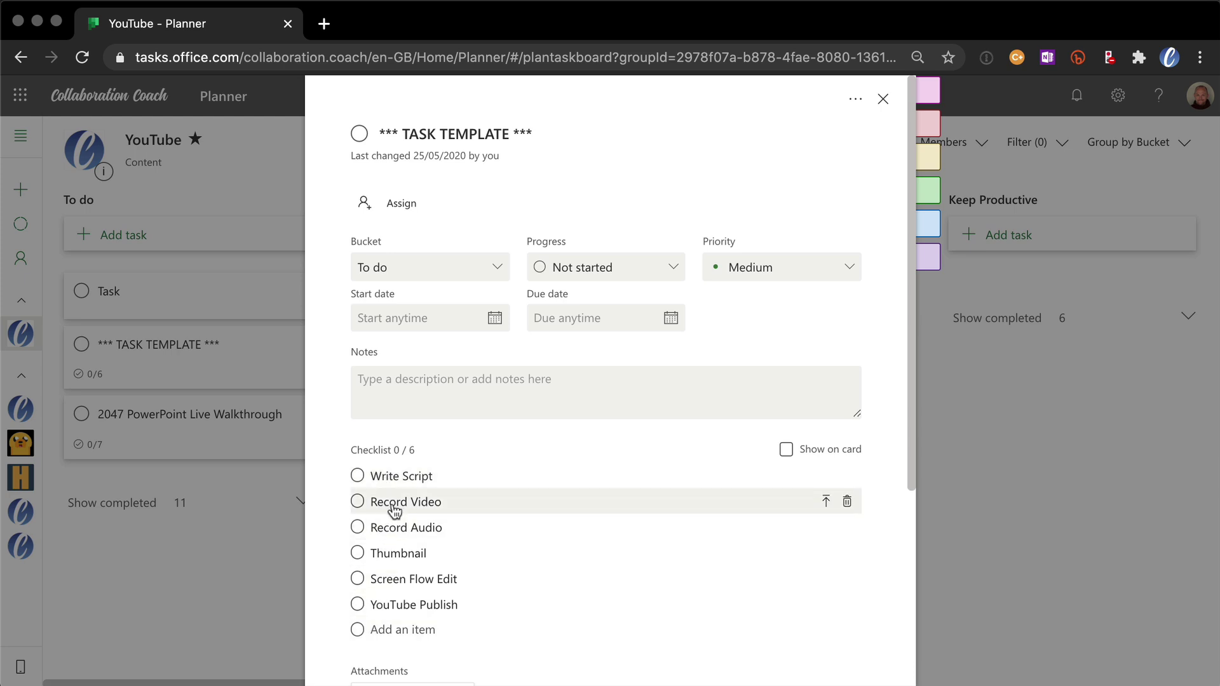
pyautogui.click(883, 98)
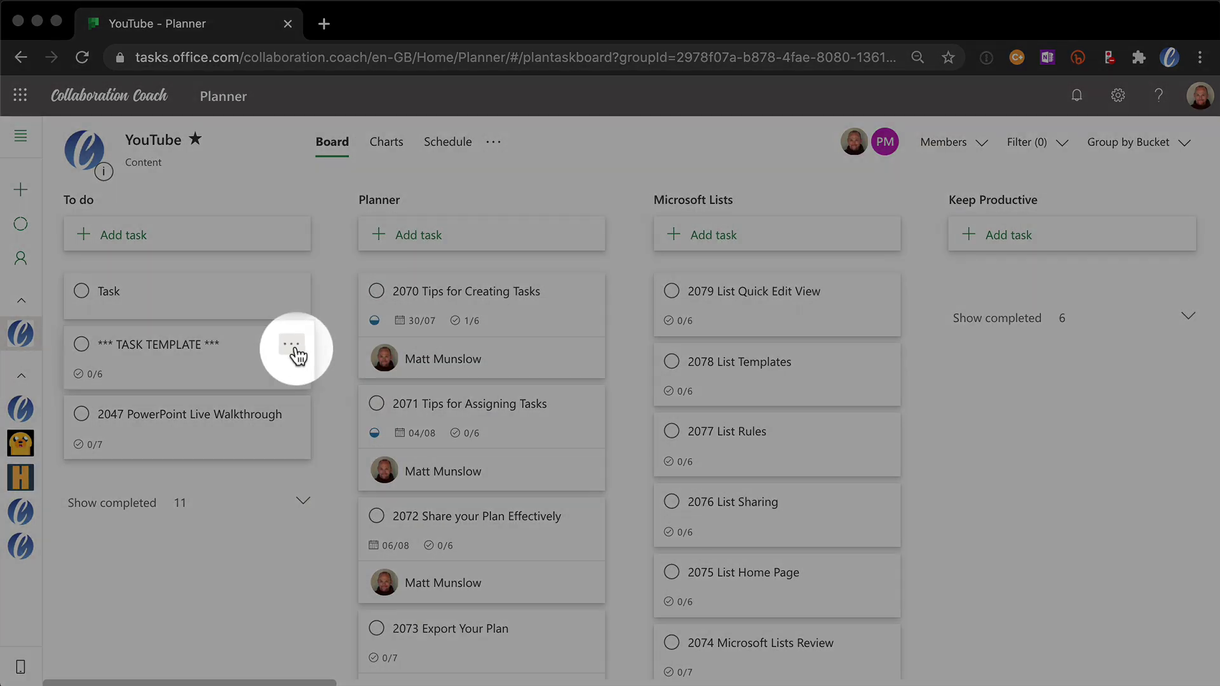
pyautogui.click(295, 350)
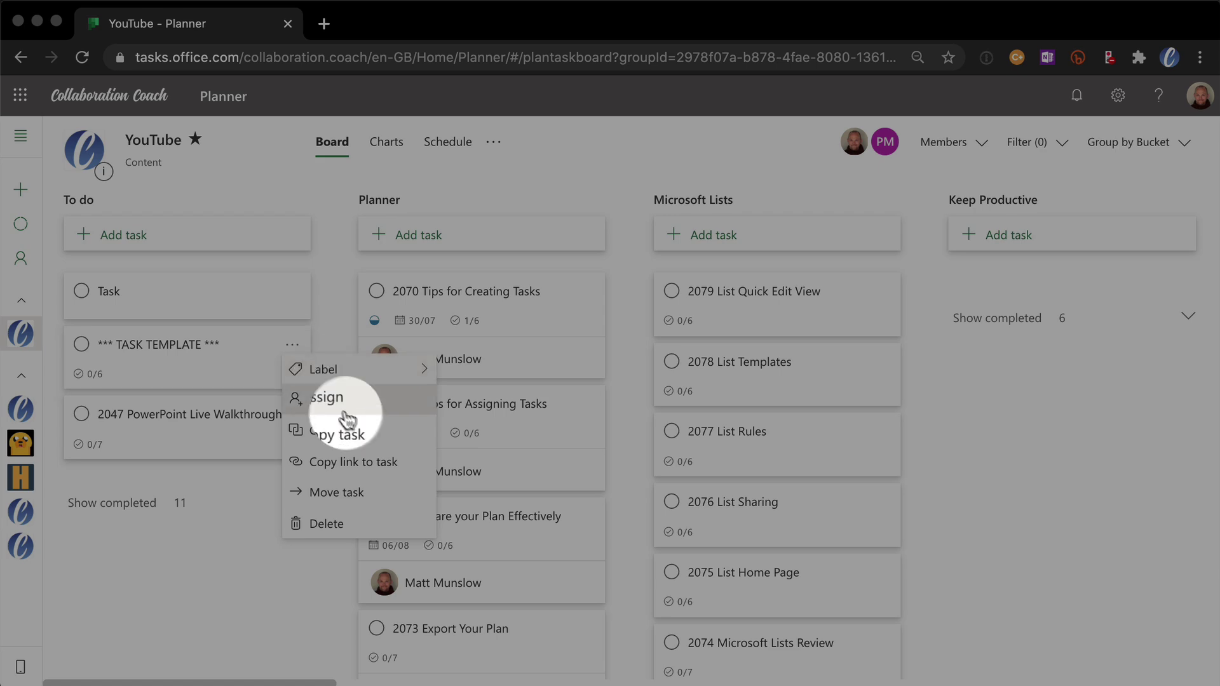
# Step: Copy the template task as '1234 video name' into the Planner bucket
pyautogui.click(352, 433)
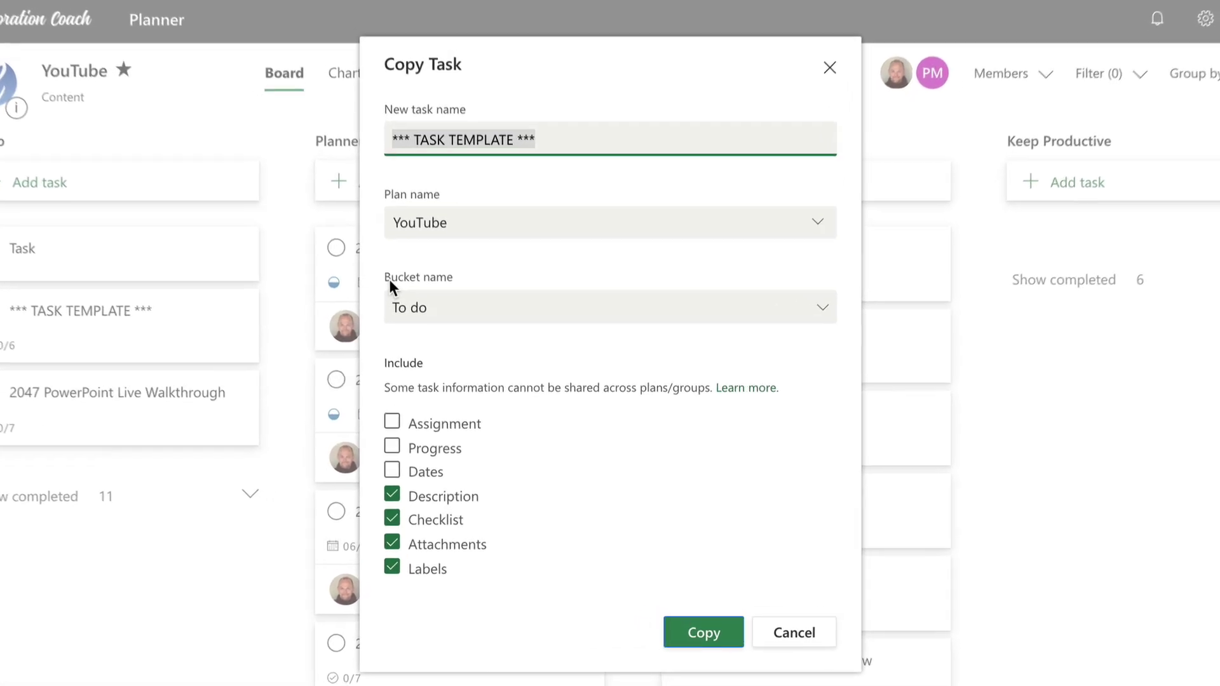
pyautogui.write('1234 video ')
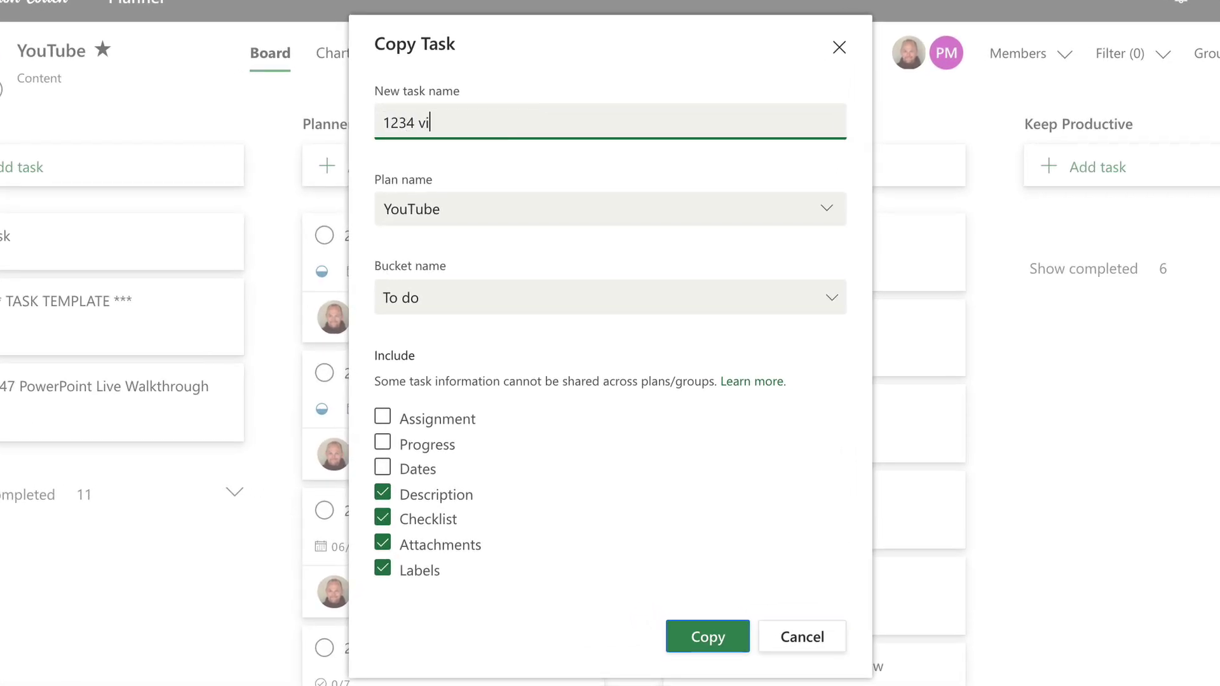
pyautogui.write('name')
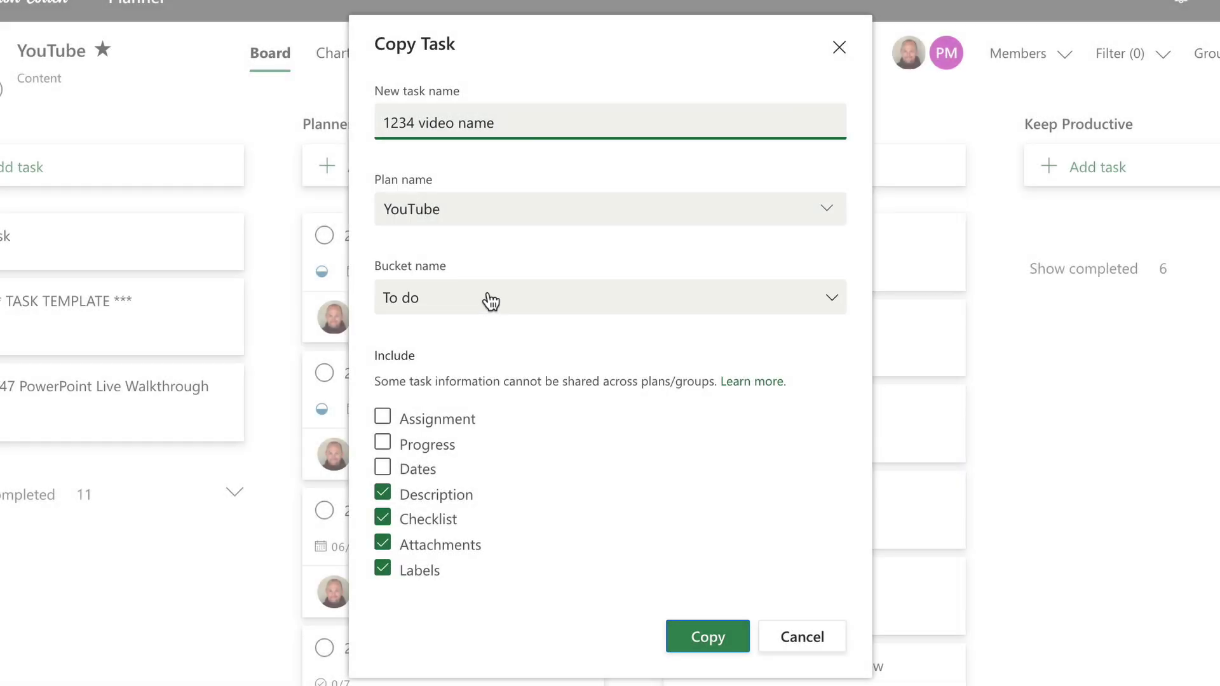
pyautogui.click(492, 302)
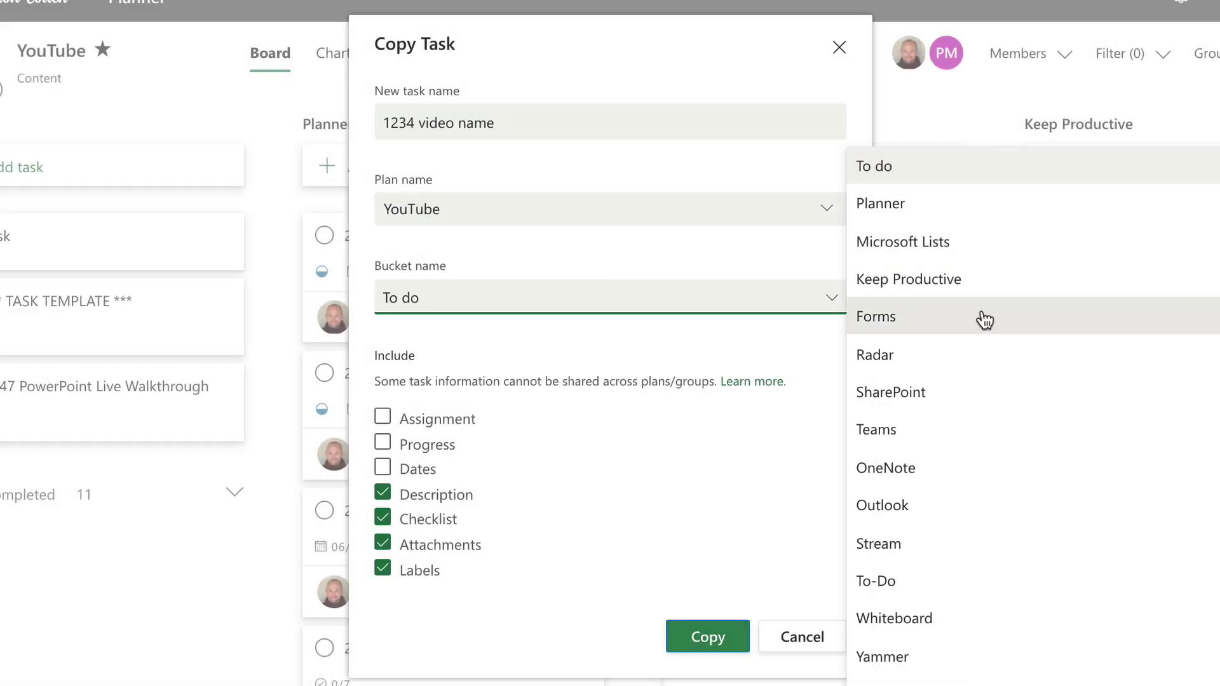
pyautogui.click(977, 203)
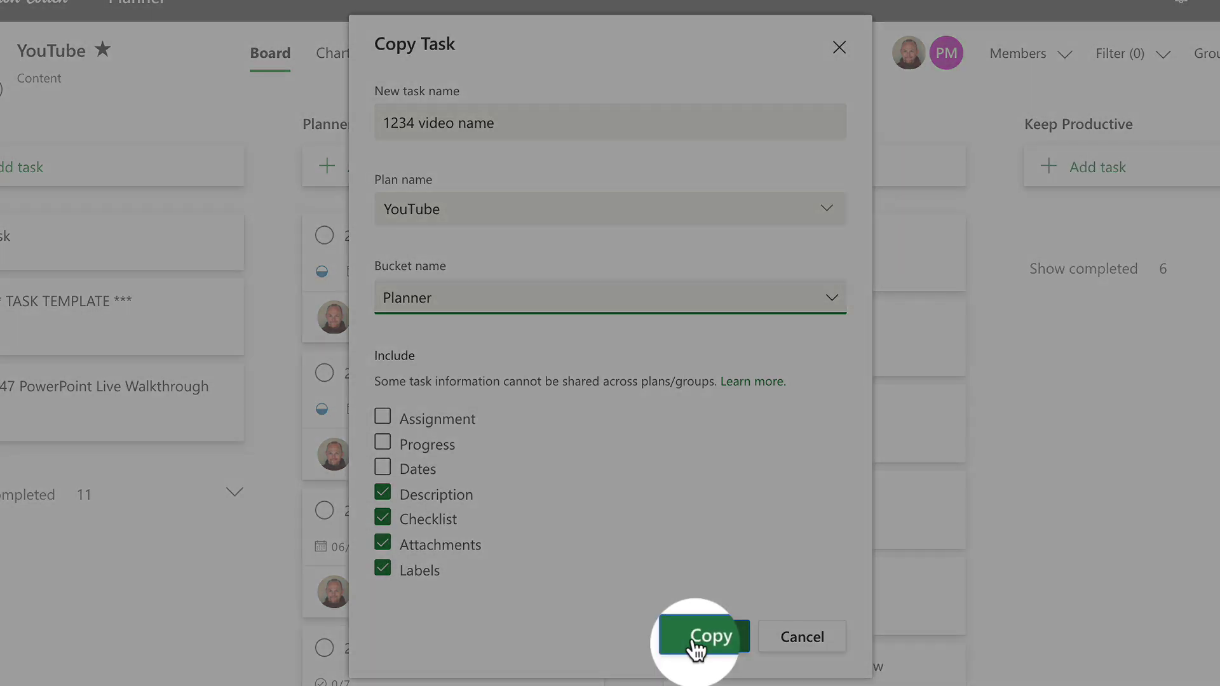
pyautogui.click(704, 638)
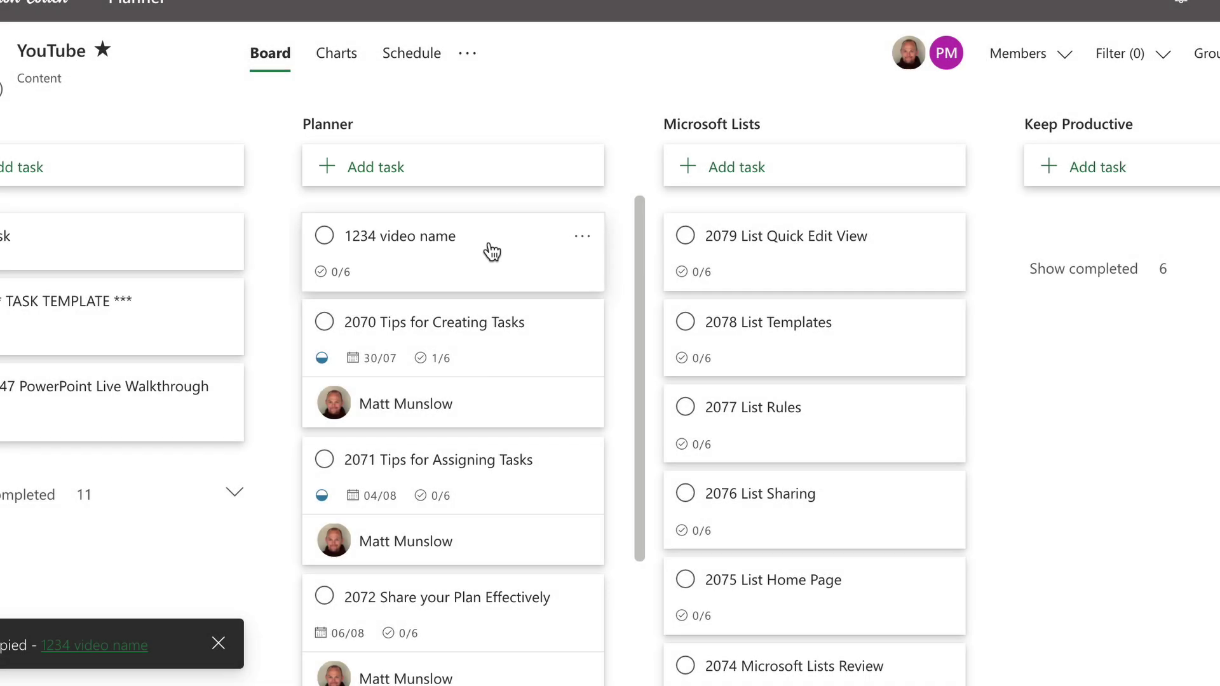
# Step: Open the 1234 video name task's details for review
pyautogui.click(493, 253)
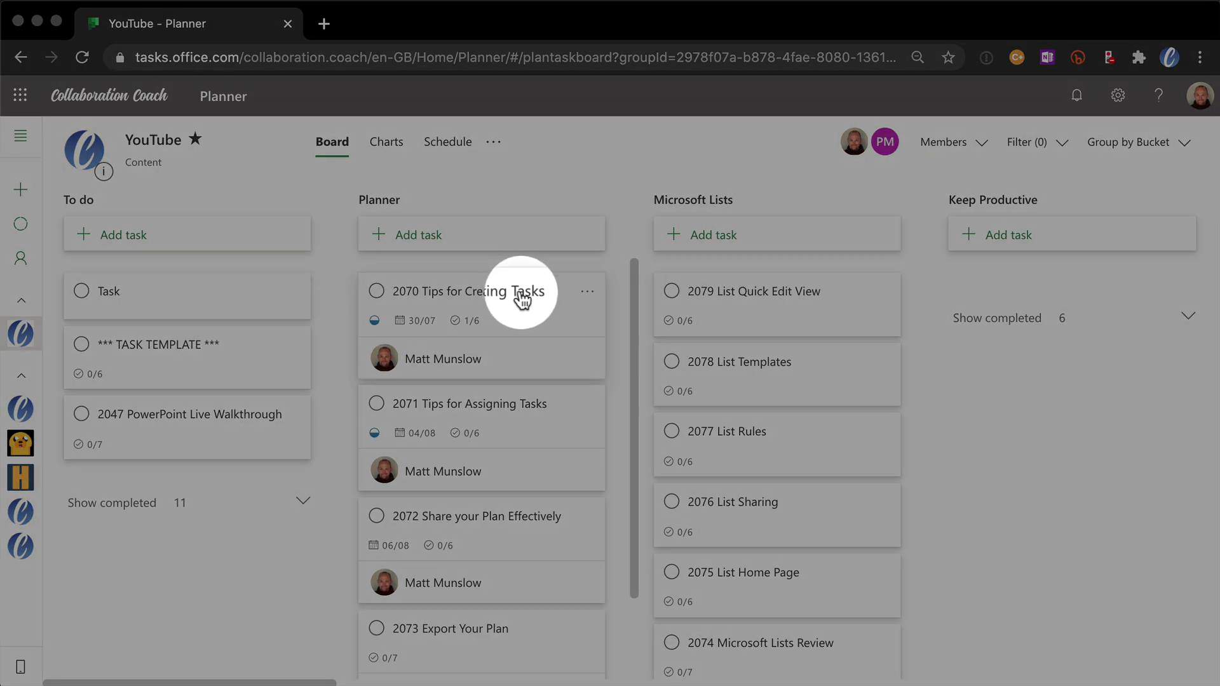
# Step: In 2070 Tips for Creating Tasks, tick Record Video, Record Audio and Thumbnail on the checklist
pyautogui.click(522, 298)
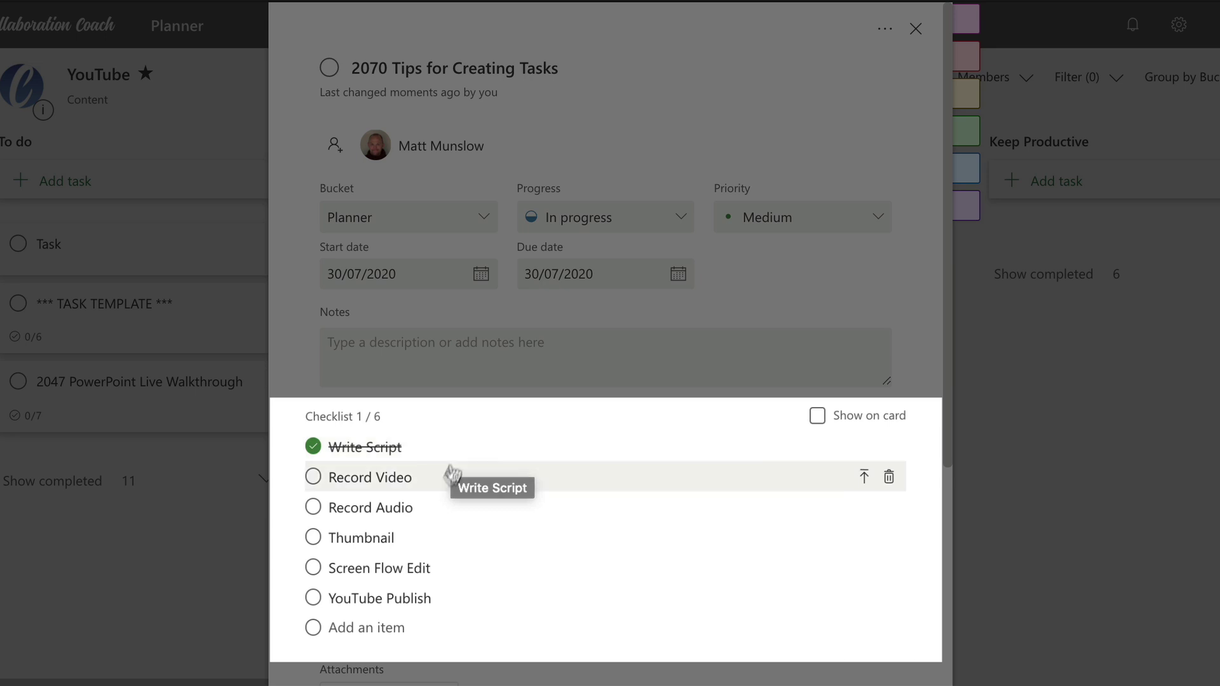
pyautogui.click(313, 477)
pyautogui.click(313, 508)
pyautogui.click(328, 536)
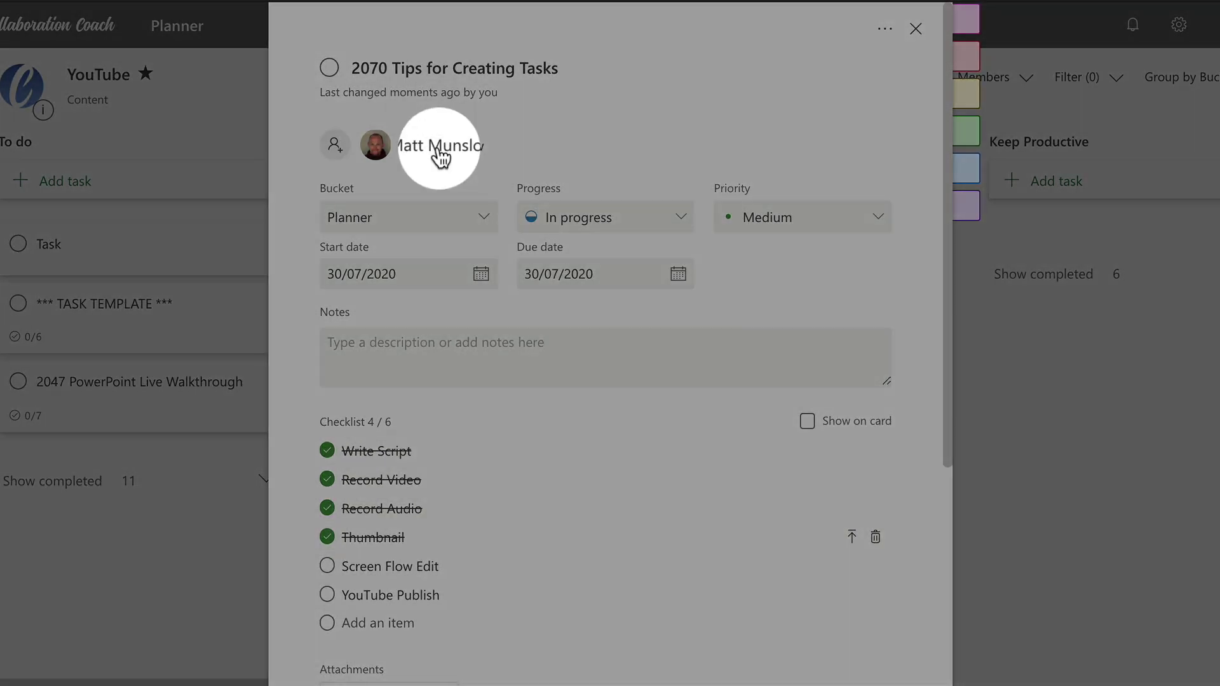
# Step: Assign a second team member to the 2070 task
pyautogui.click(440, 154)
pyautogui.click(449, 359)
pyautogui.click(703, 75)
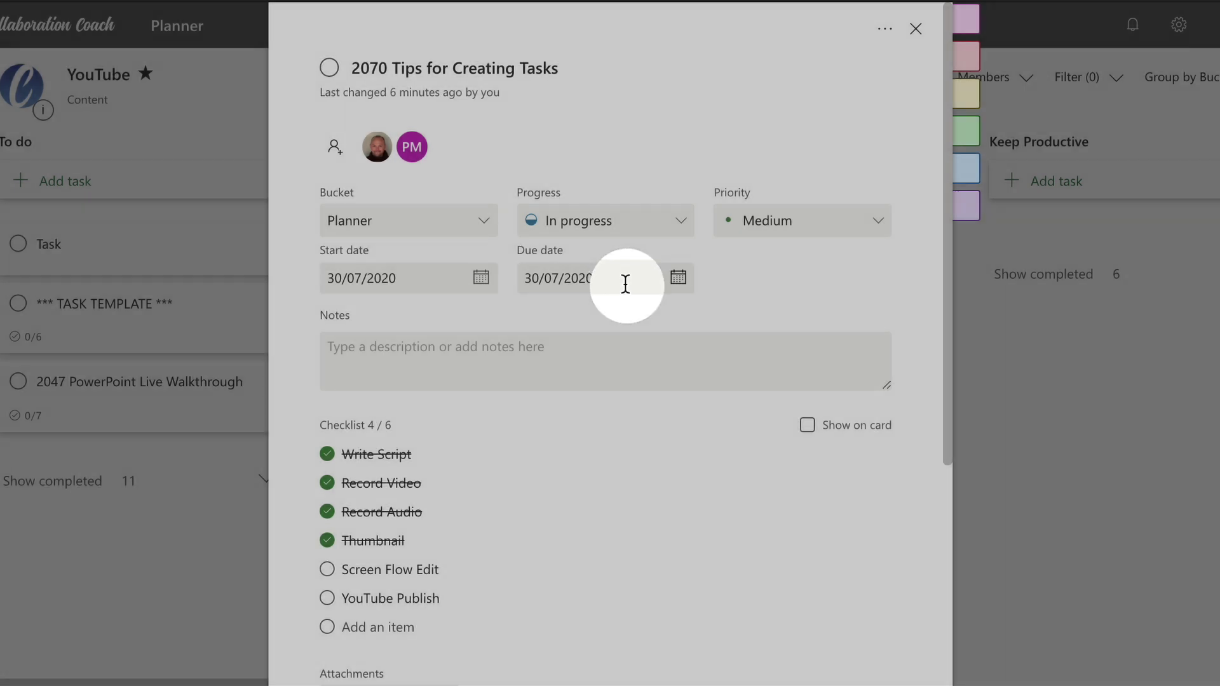
# Step: Check the task's due date, close the task, and view the plan's Schedule calendar
pyautogui.click(623, 278)
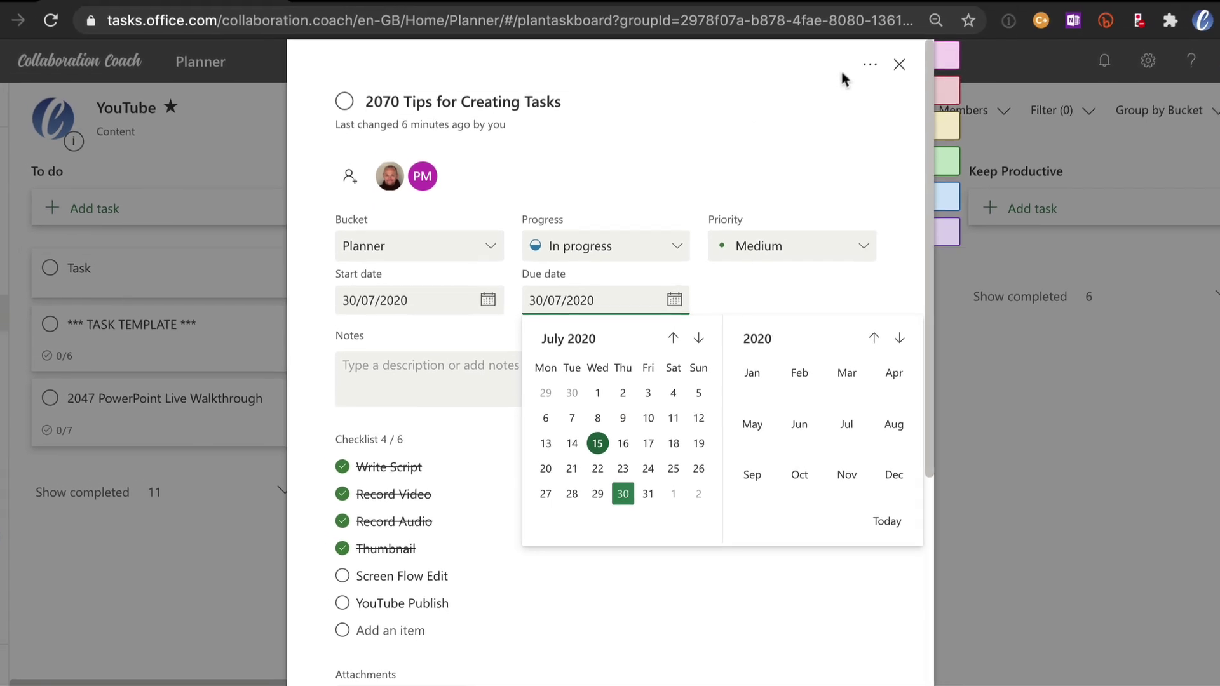
pyautogui.click(899, 64)
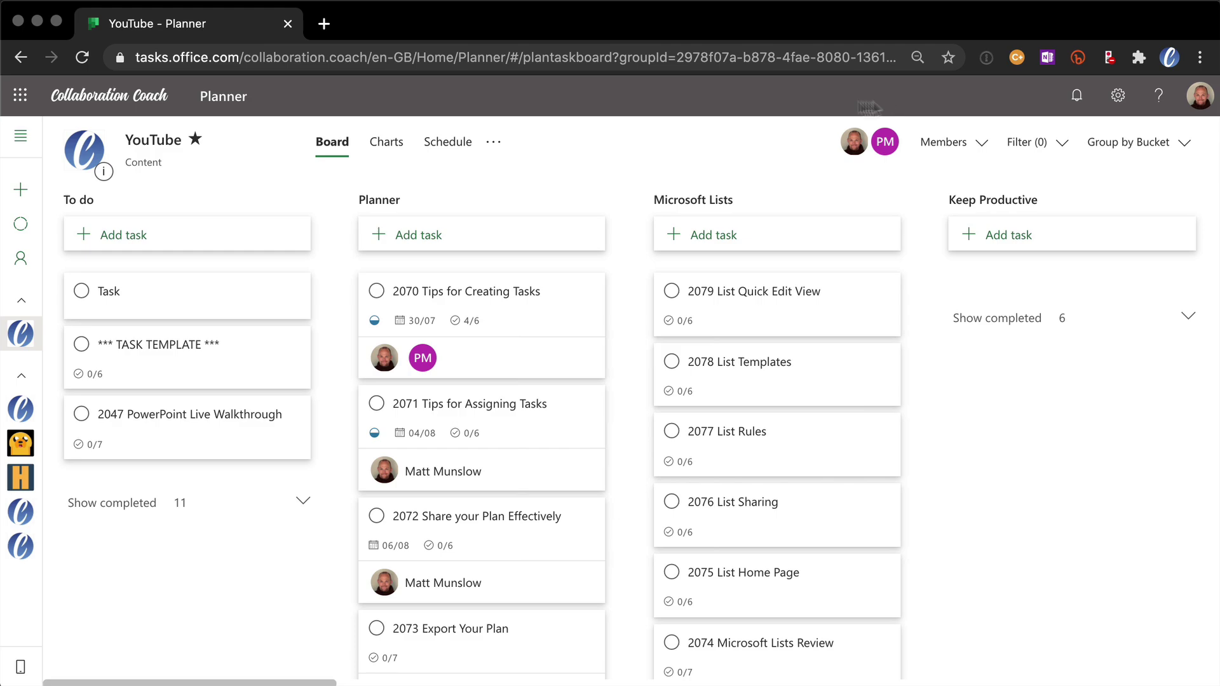
pyautogui.click(440, 145)
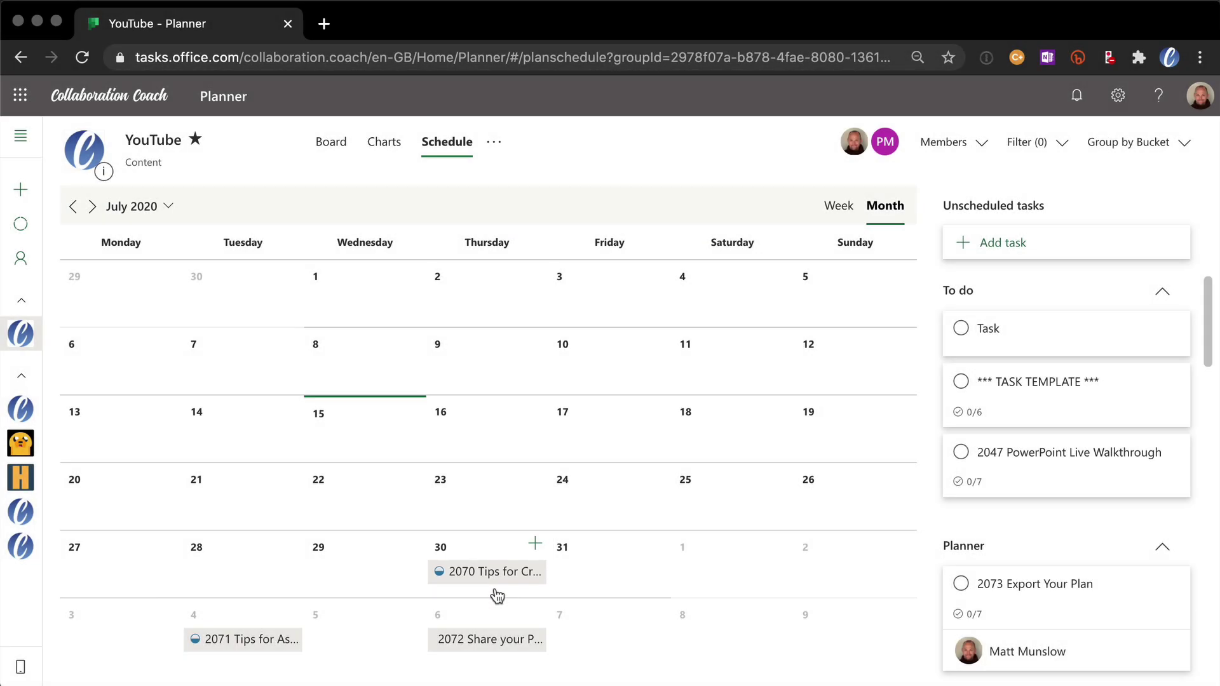
# Step: Select 30 July on the Schedule, switch to Week view, then head back to the board
pyautogui.click(497, 596)
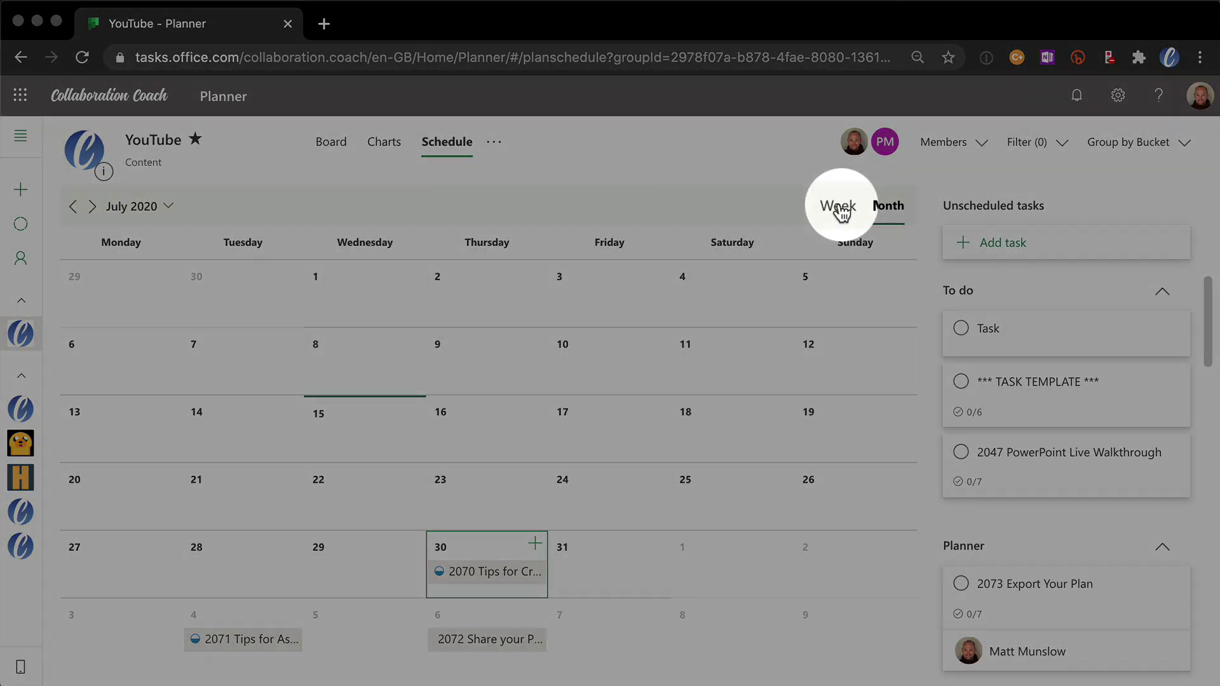
pyautogui.click(840, 207)
pyautogui.click(492, 321)
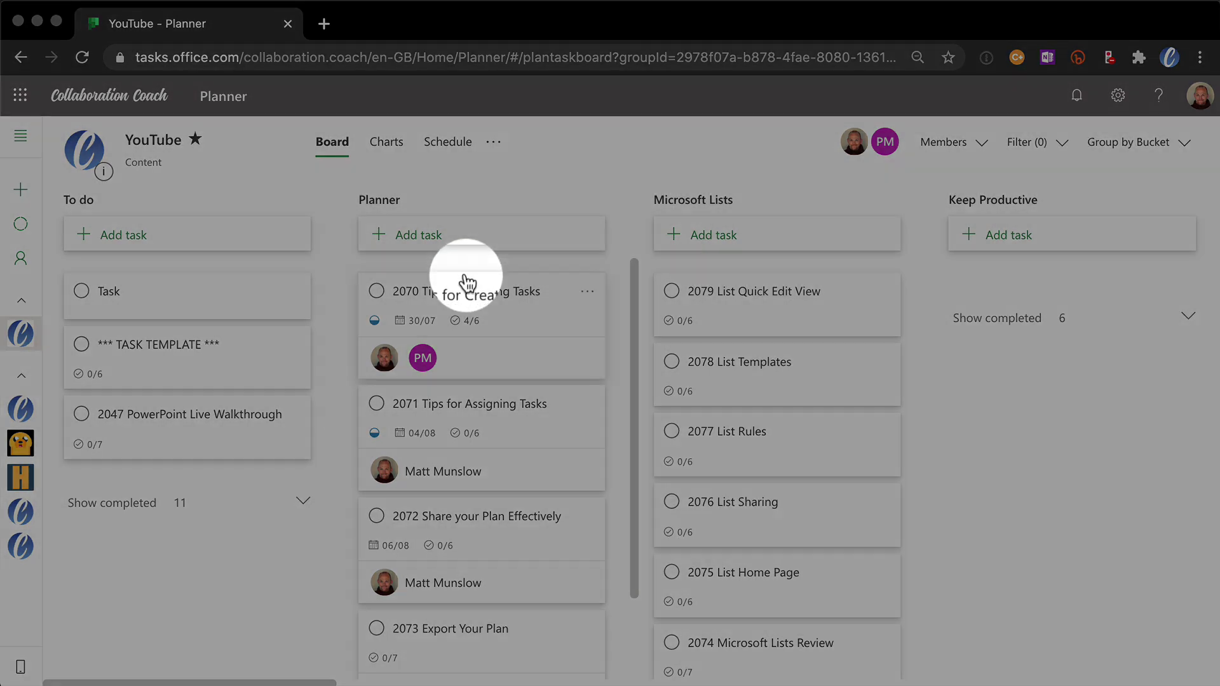
# Step: Copy 2070 Tips for Creating Tasks into the Teams Champion plan's To do bucket
pyautogui.click(498, 295)
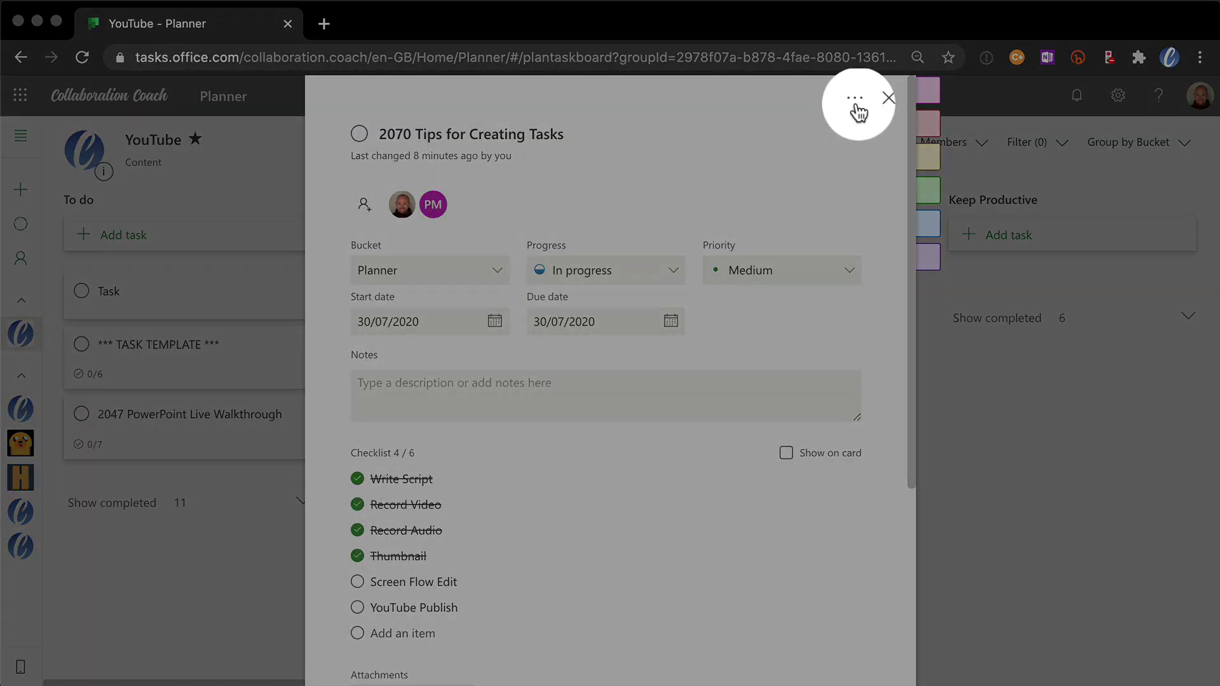
pyautogui.click(856, 101)
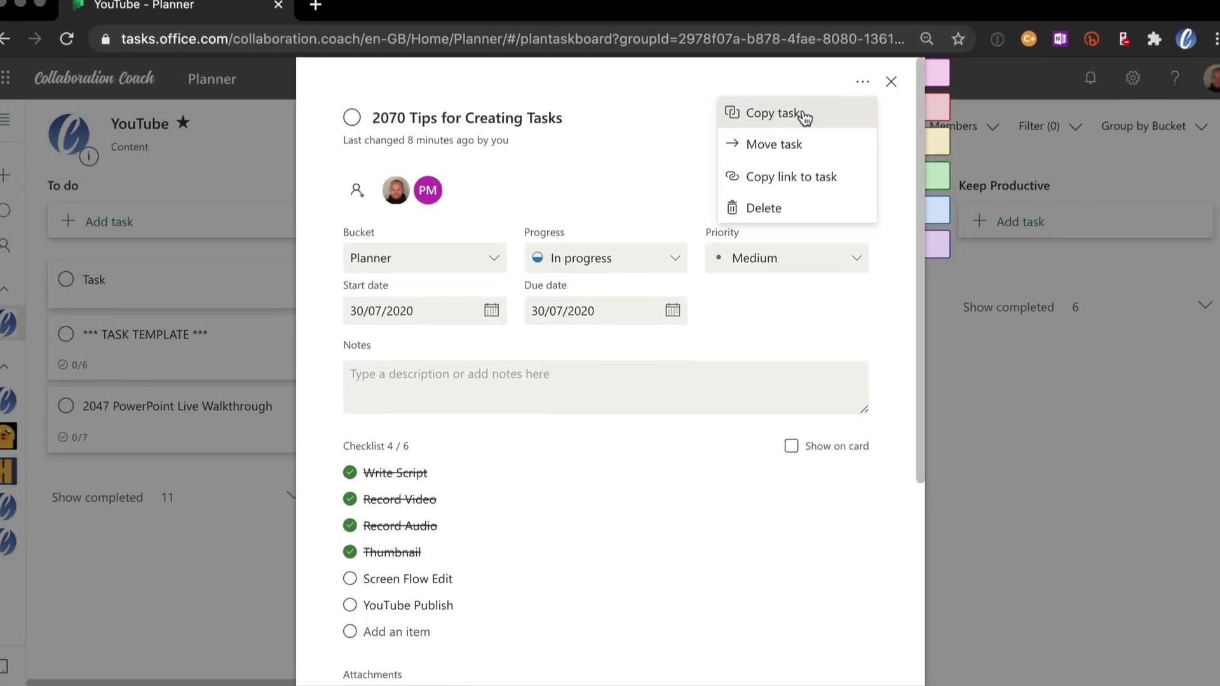
pyautogui.click(803, 114)
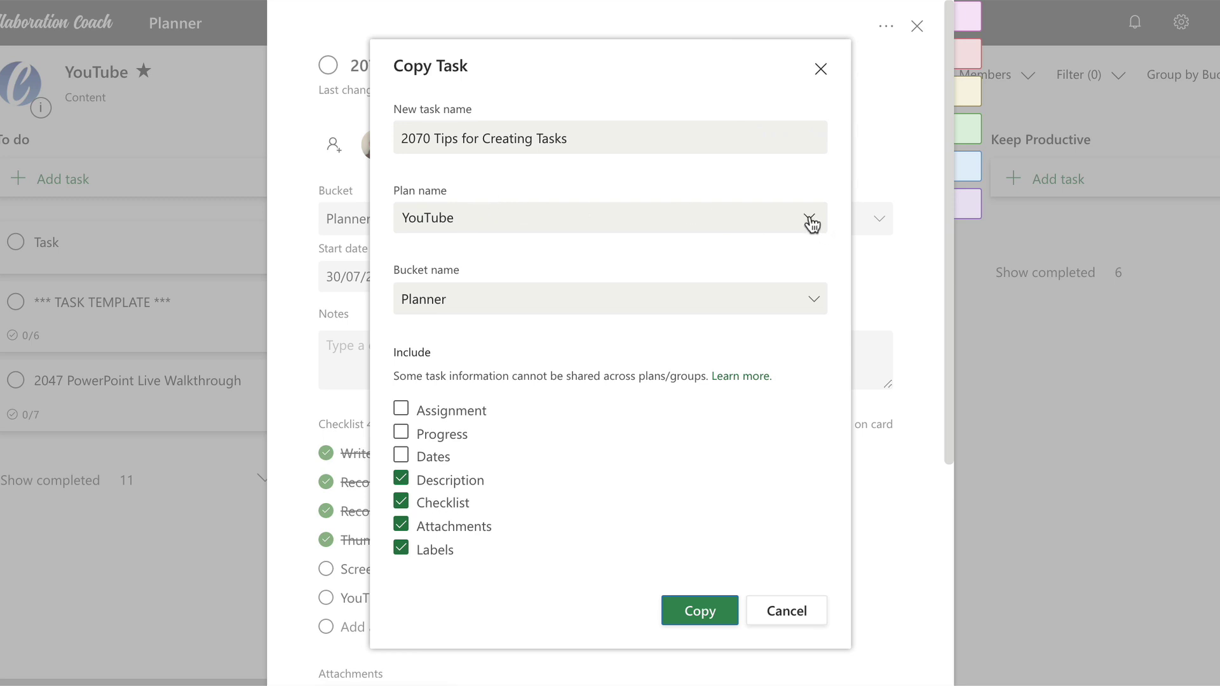
pyautogui.click(810, 222)
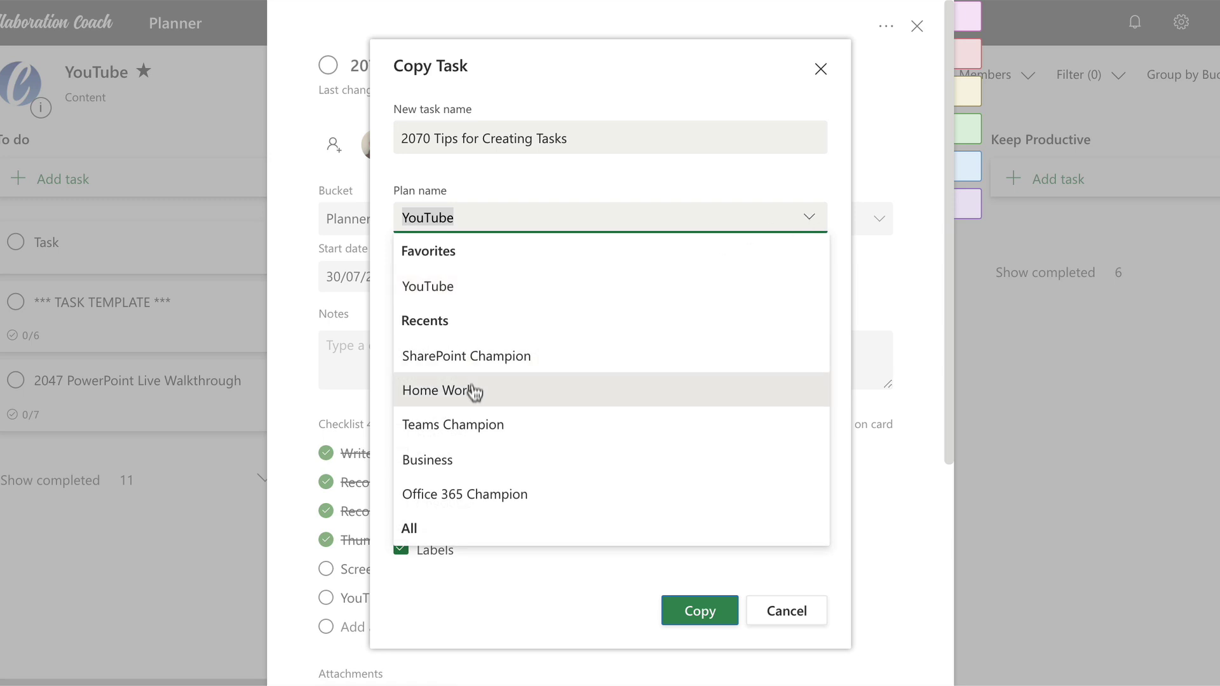
pyautogui.click(471, 426)
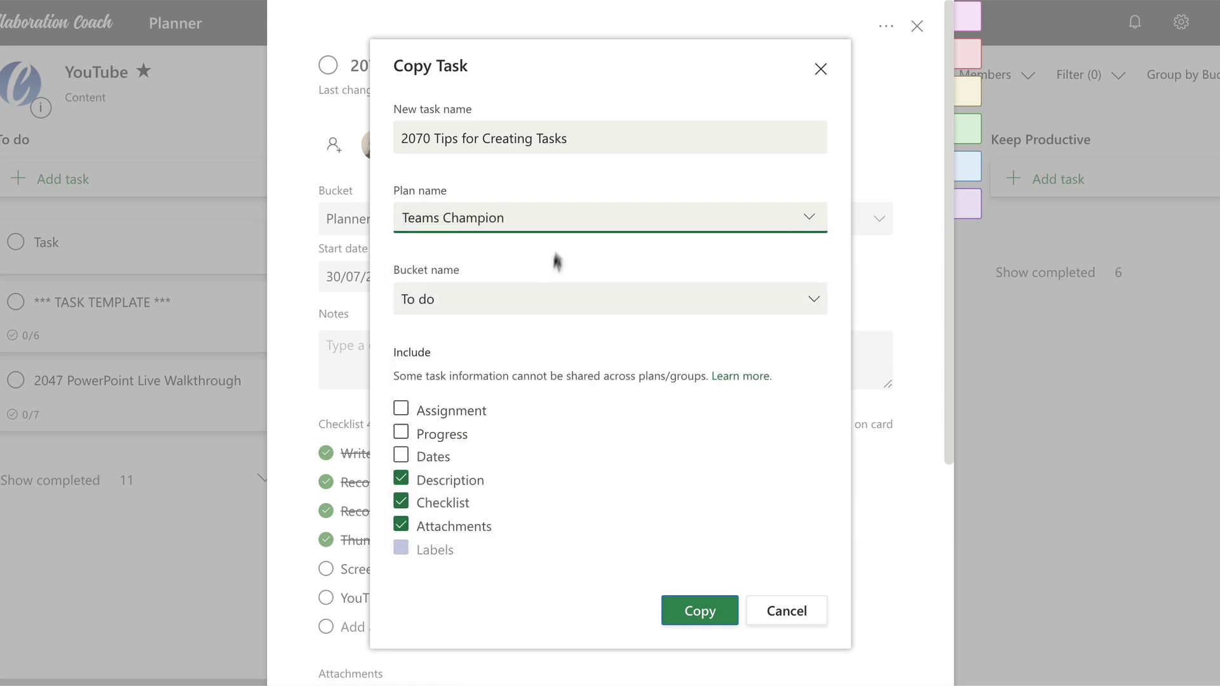
pyautogui.click(811, 220)
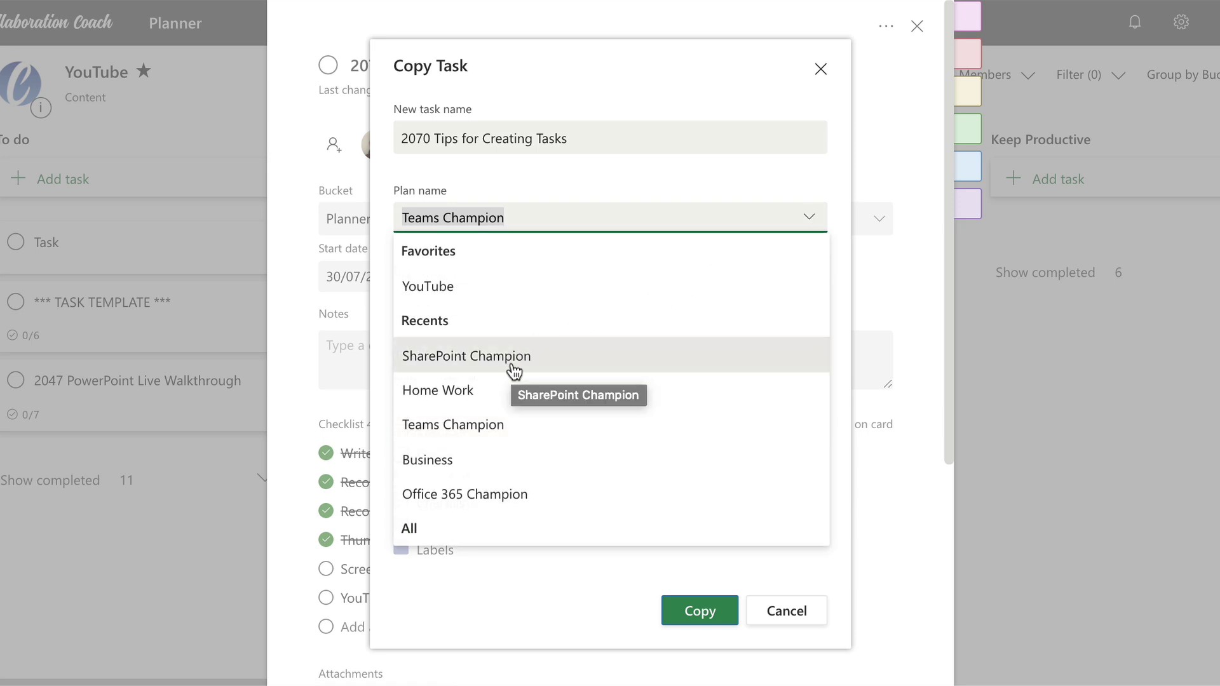
pyautogui.click(635, 76)
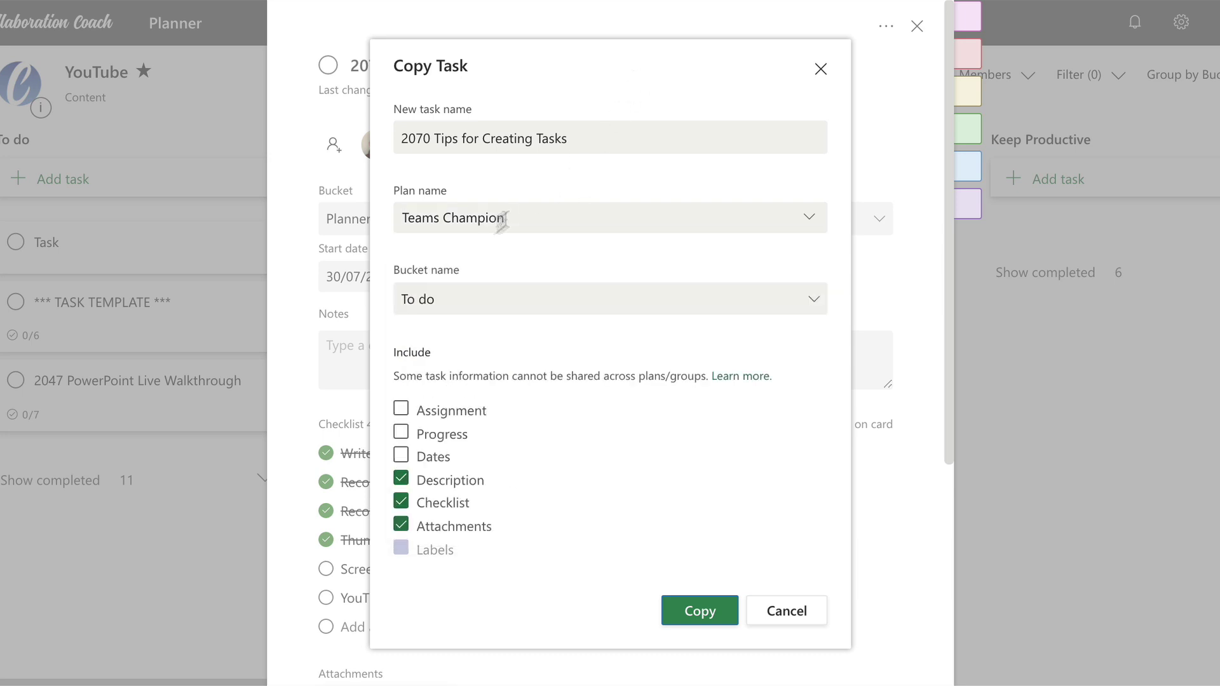
pyautogui.click(788, 305)
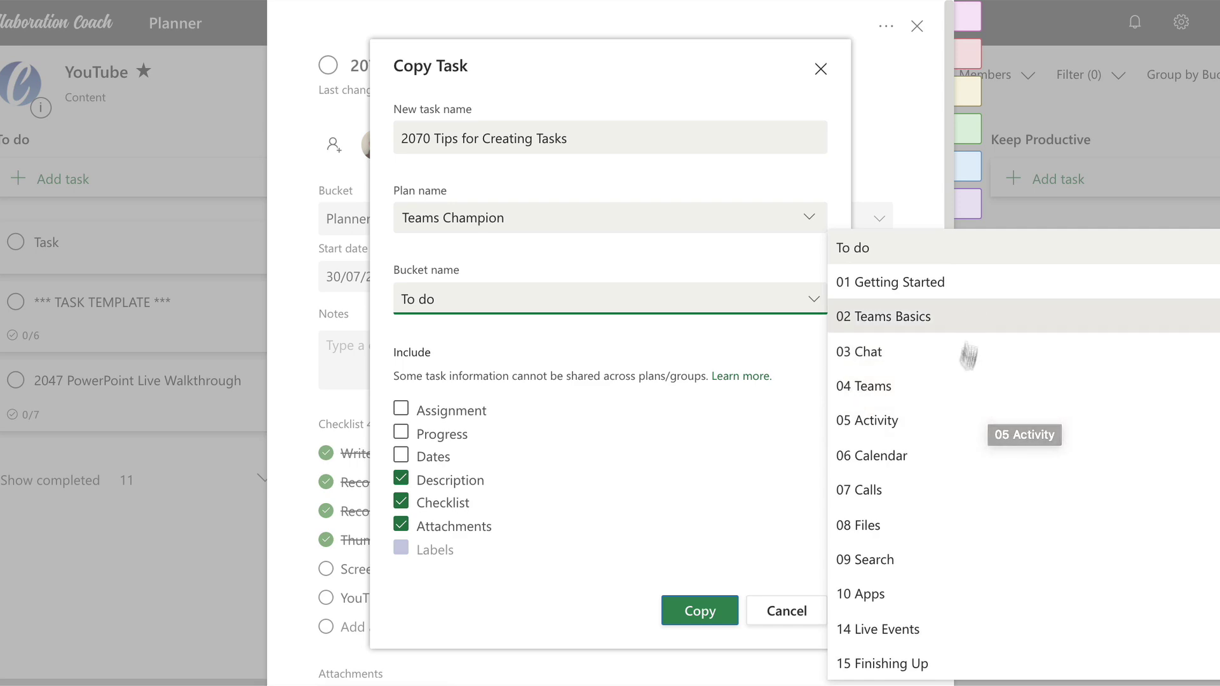
pyautogui.click(708, 337)
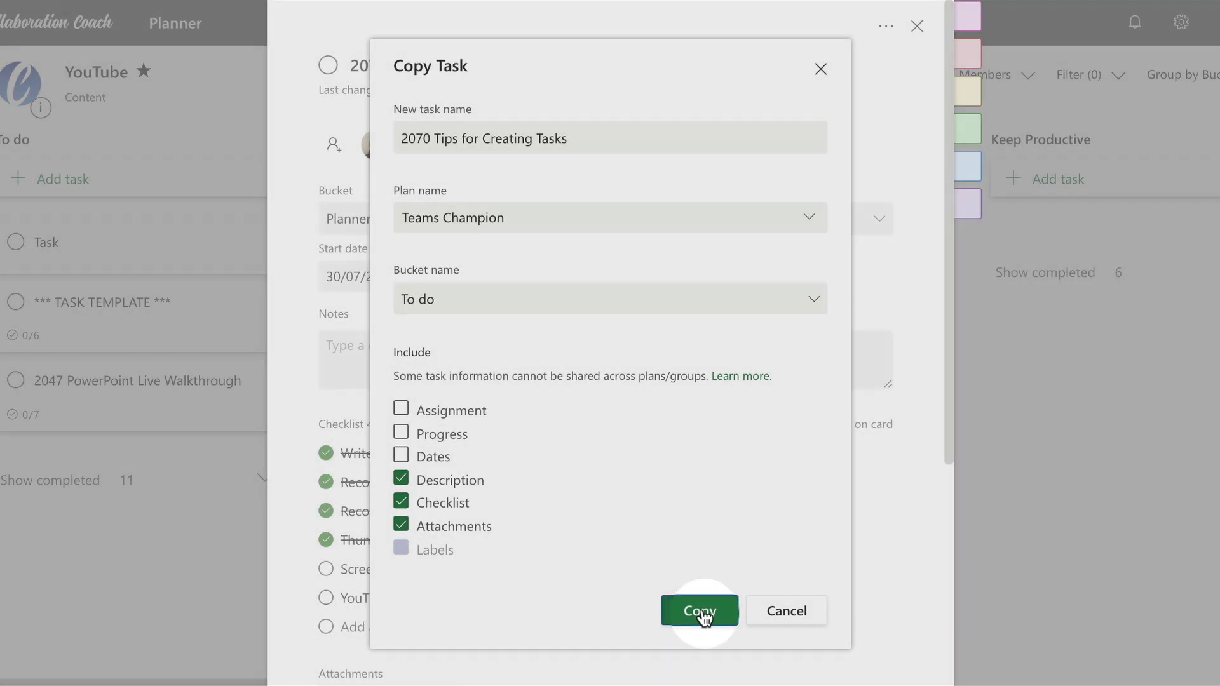
pyautogui.click(700, 611)
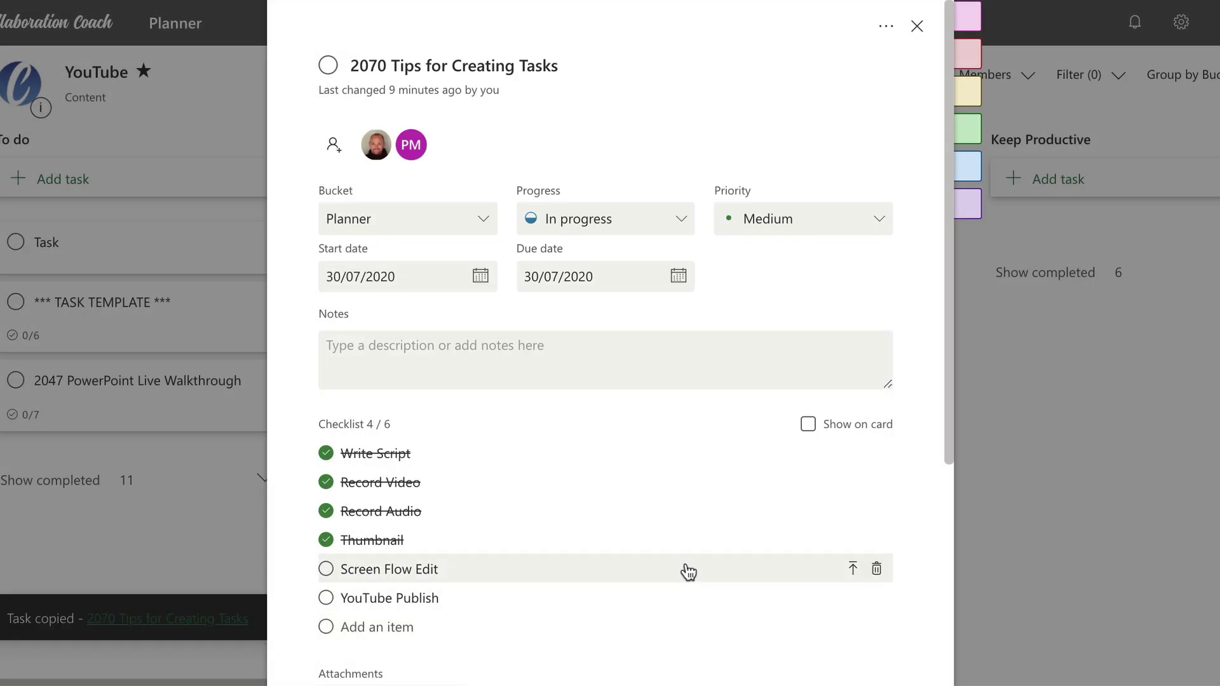